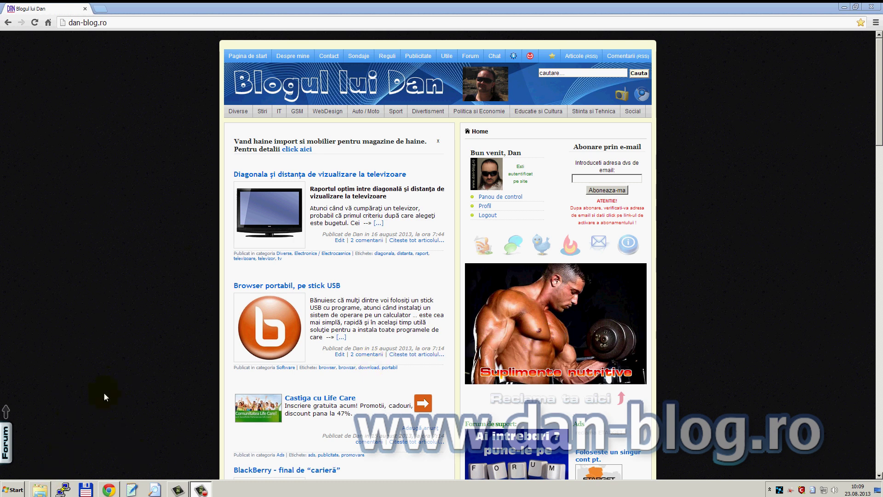
Open the PSS_Program-vizualizare-camere-video_DVR-Dahua-5108 archive from Dir. de LUCRU in WinRAR.
{"action": "left_click", "coordinate": [42, 490]}
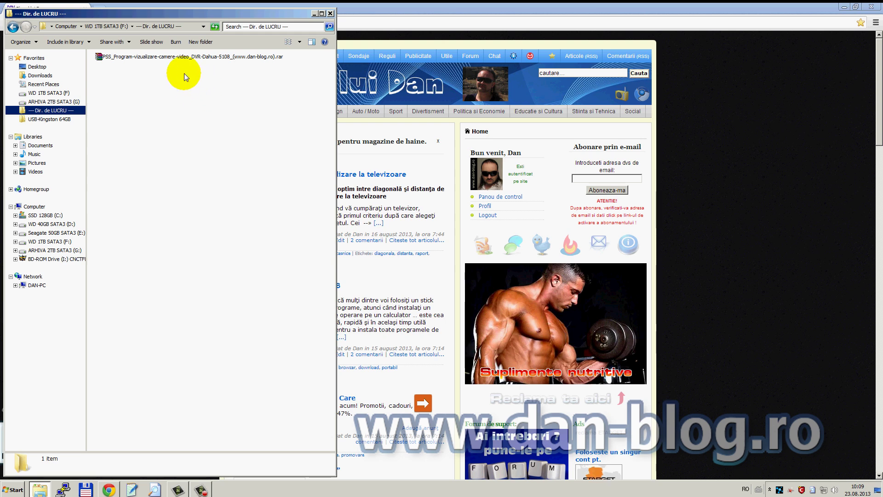
{"action": "double_click", "coordinate": [130, 59]}
{"action": "double_click", "coordinate": [640, 94]}
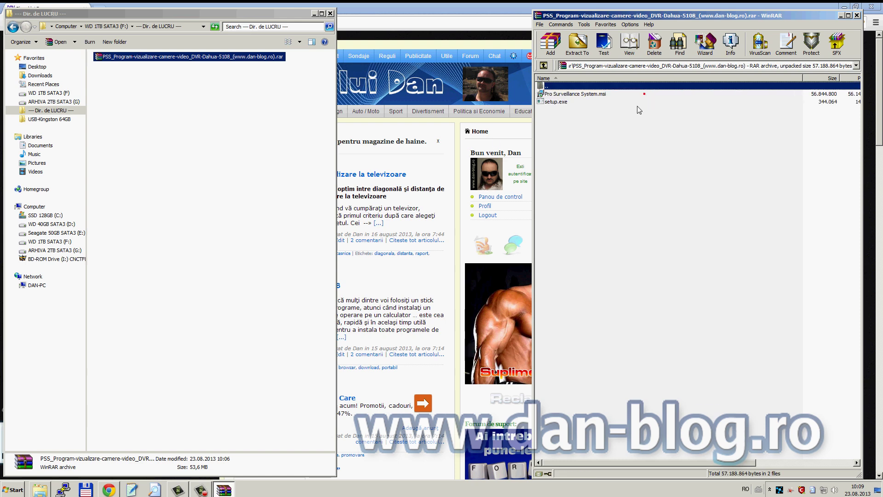
Run setup.exe from the archive to start the Pro Surveillance System(EN) installer.
{"action": "double_click", "coordinate": [557, 101]}
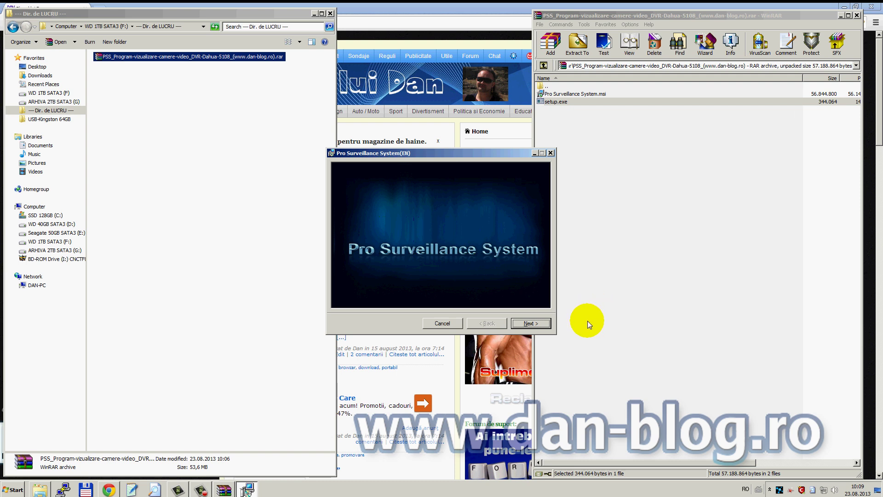
Install Pro Surveillance System(EN) for Everyone into the default Program Files (x86) folder, then show the desktop.
{"action": "left_click", "coordinate": [533, 323]}
{"action": "left_click", "coordinate": [534, 323]}
{"action": "left_click", "coordinate": [534, 323]}
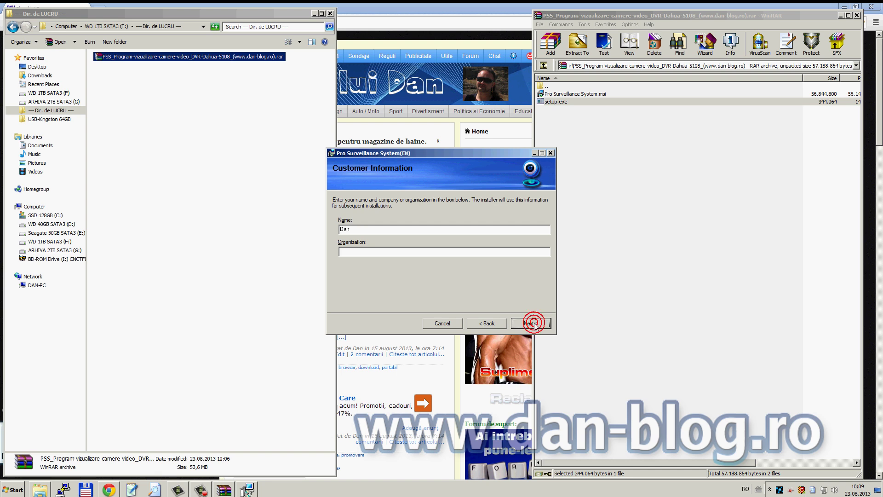
{"action": "left_click", "coordinate": [362, 297]}
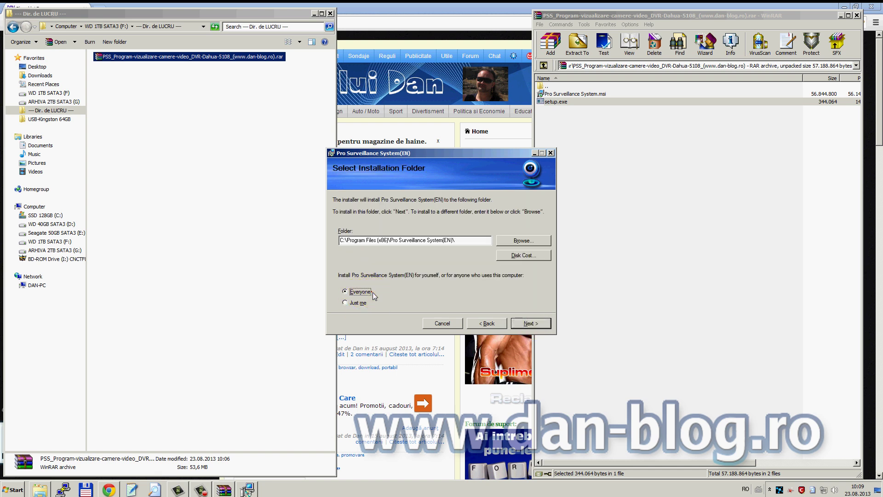
{"action": "left_click", "coordinate": [536, 323]}
{"action": "left_click", "coordinate": [539, 325]}
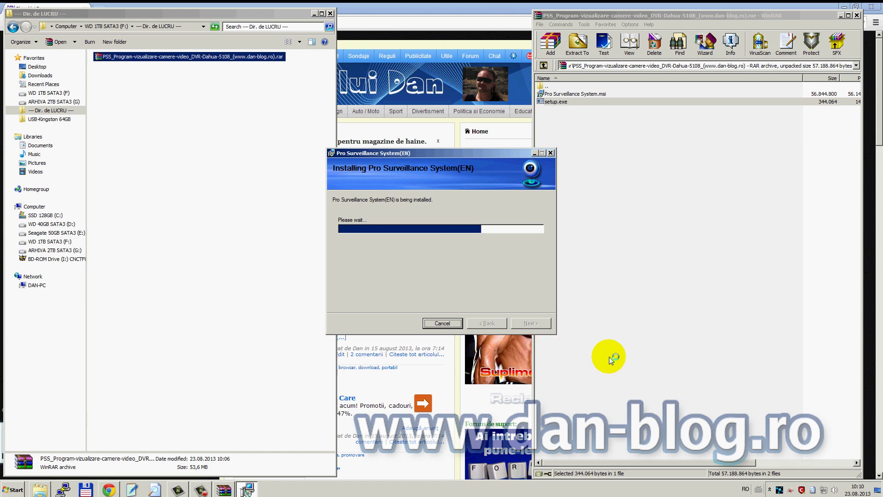
{"action": "left_click", "coordinate": [532, 325]}
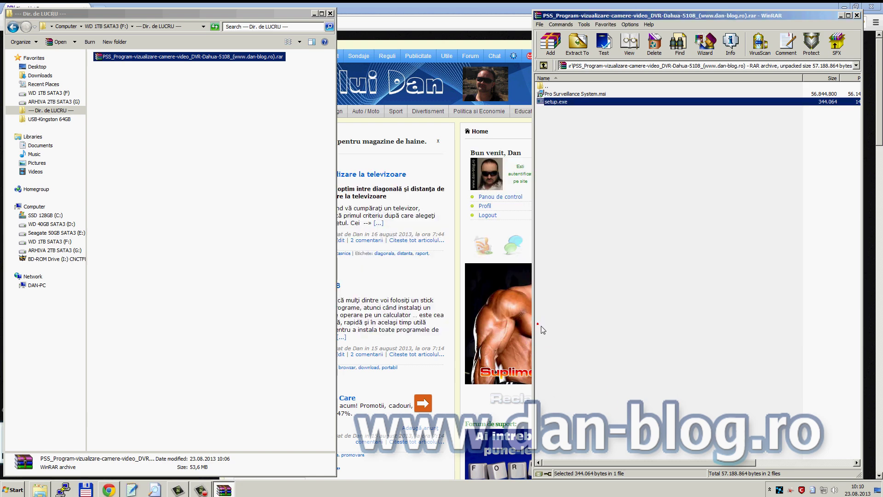
{"action": "left_click", "coordinate": [877, 491]}
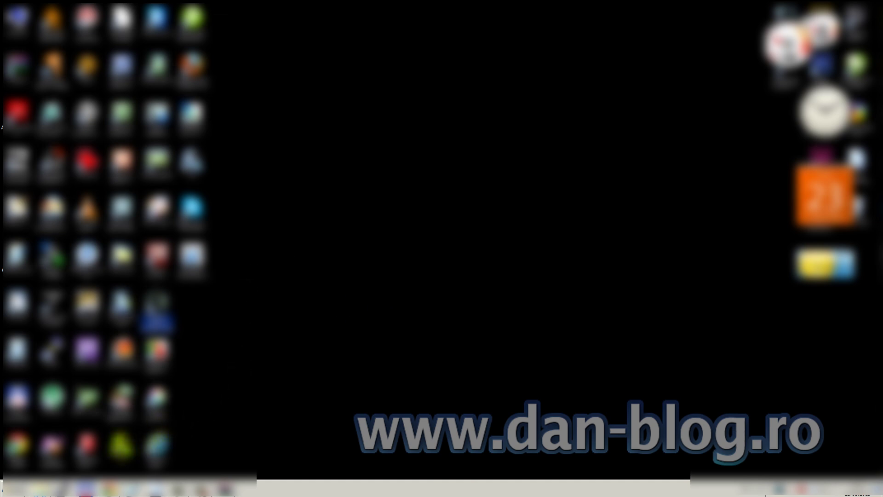
Launch PSS from its desktop shortcut and log in with the prefilled user name.
{"action": "left_click_drag", "start_coordinate": [121, 444], "coordinate": [437, 116]}
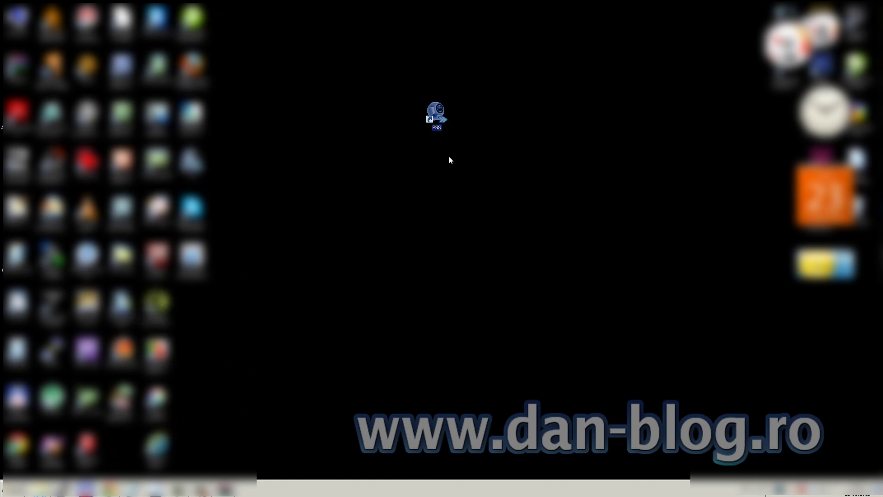
{"action": "double_click", "coordinate": [441, 122]}
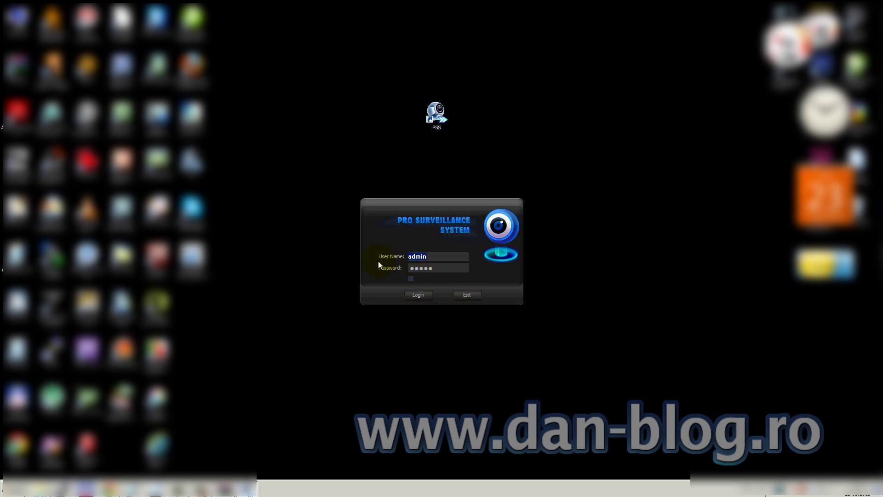
{"action": "left_click", "coordinate": [436, 261]}
{"action": "left_click", "coordinate": [425, 297]}
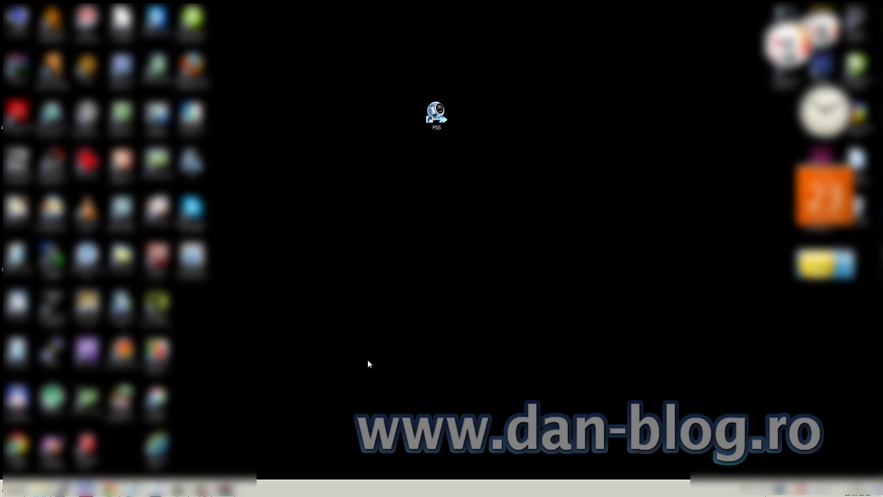
{"action": "left_click", "coordinate": [108, 489]}
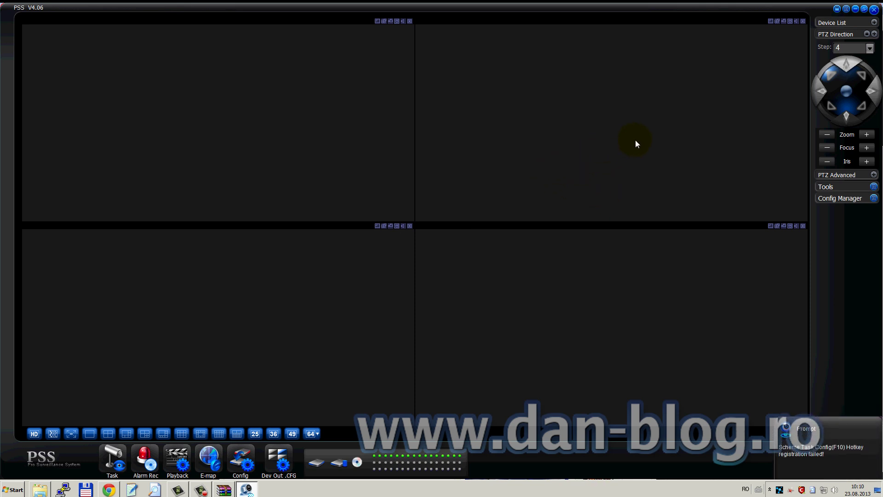
Open Device Manage from the Device List's context menu.
{"action": "left_click", "coordinate": [874, 22]}
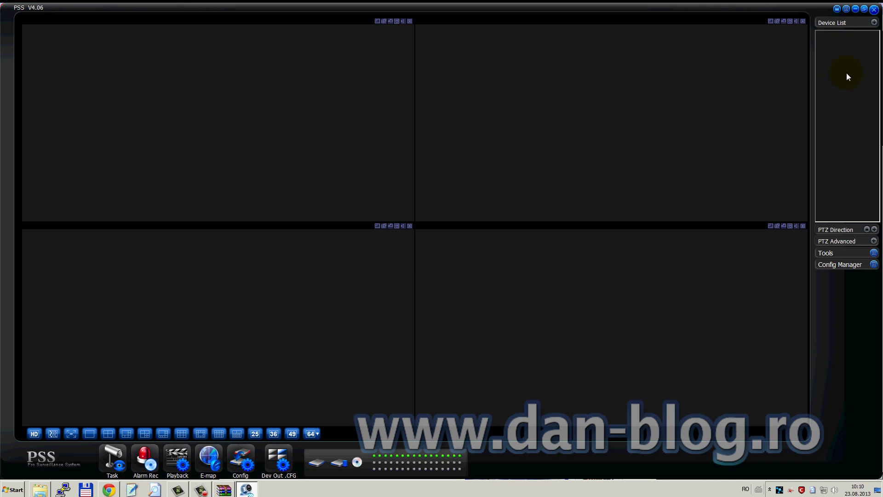
{"action": "right_click", "coordinate": [833, 60]}
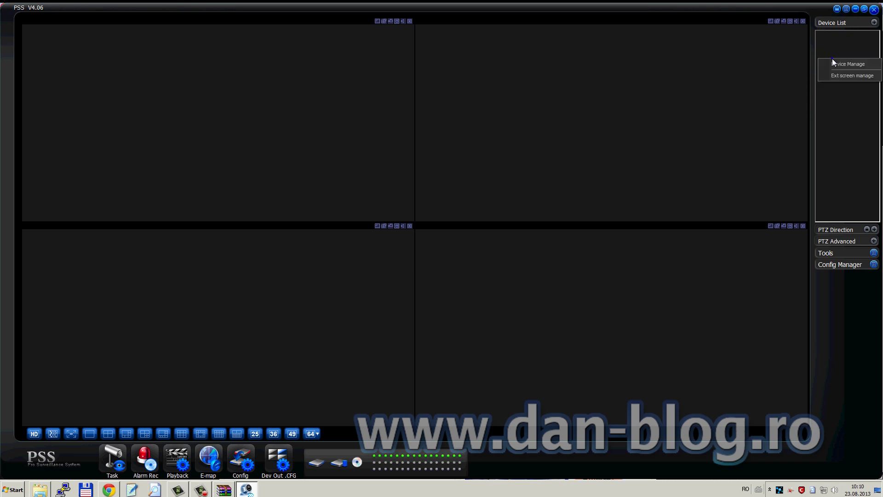
{"action": "left_click", "coordinate": [855, 67]}
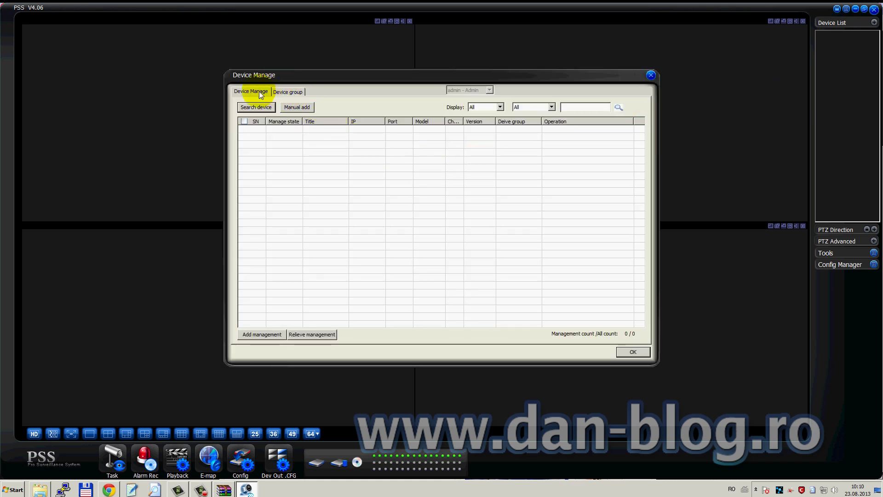
In the Device group tab, expand All Devices and select No group.
{"action": "left_click", "coordinate": [286, 93]}
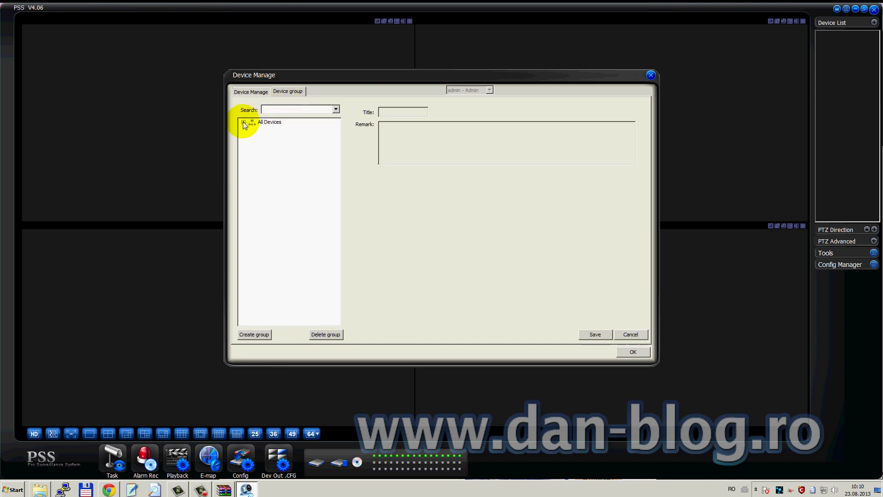
{"action": "left_click", "coordinate": [269, 123]}
{"action": "left_click", "coordinate": [243, 122]}
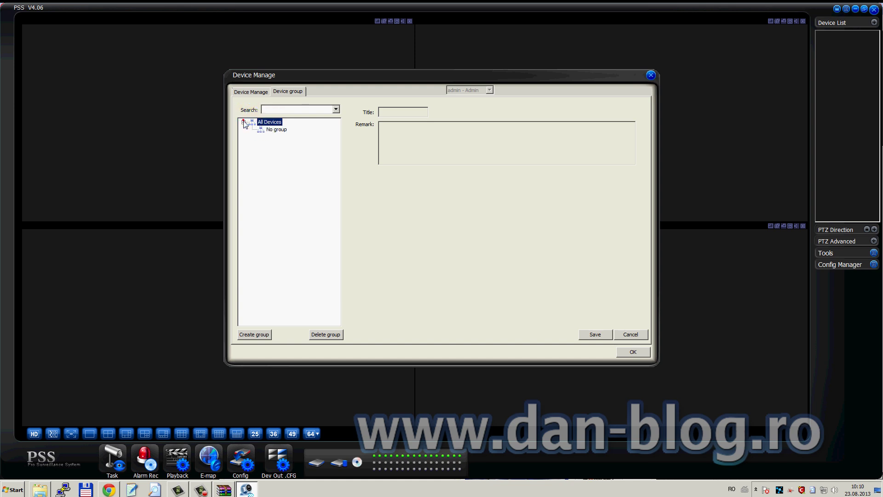
{"action": "left_click", "coordinate": [276, 132]}
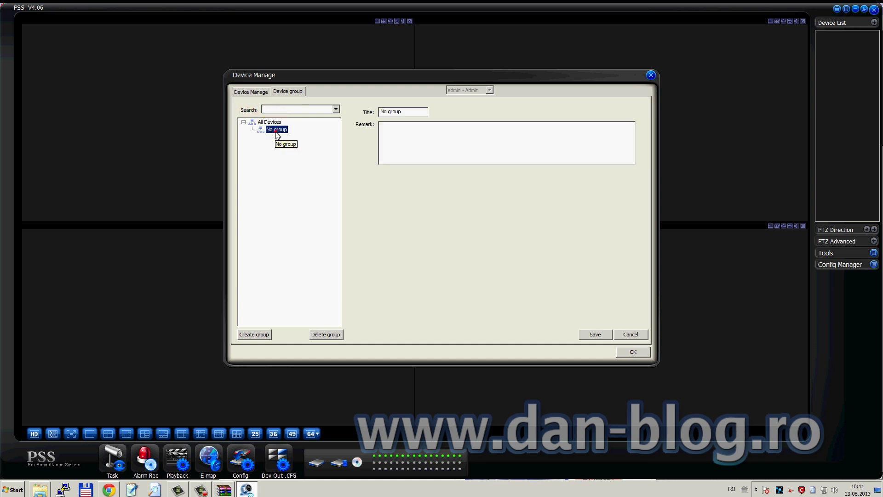
Rename the group to Depozit with remark 'Depozitul nr.2', save, and close the dialog.
{"action": "left_click", "coordinate": [400, 112]}
{"action": "left_click", "coordinate": [461, 152]}
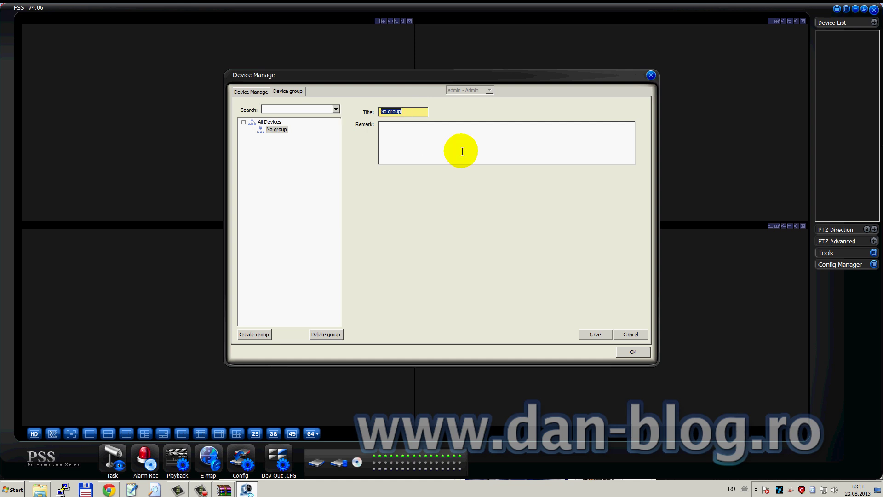
{"action": "type", "text": "Depozit"}
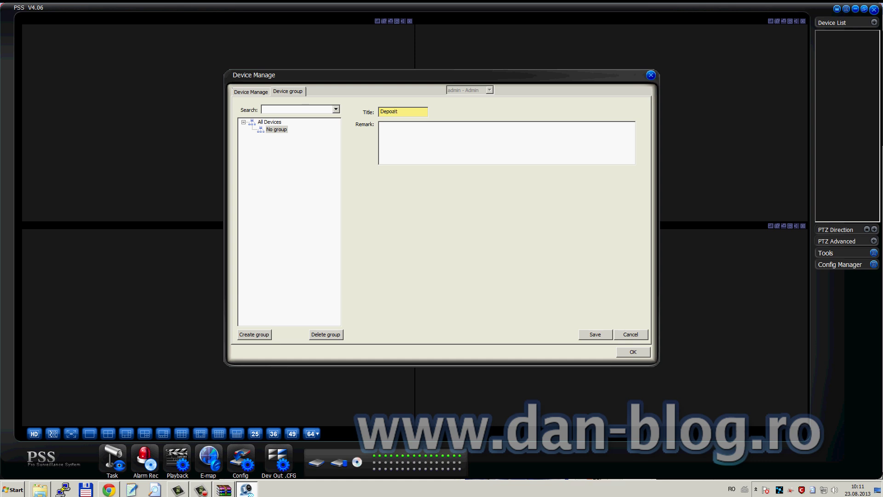
{"action": "left_click", "coordinate": [449, 148]}
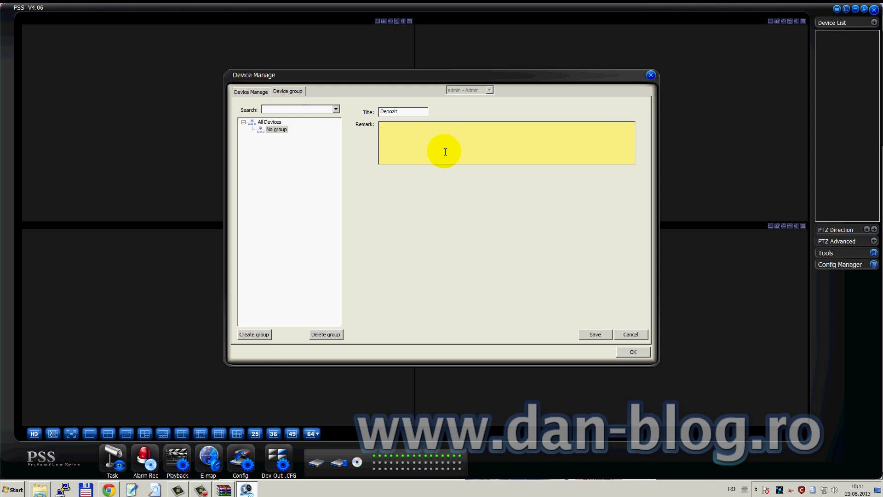
{"action": "type", "text": "Depozitul nr.2"}
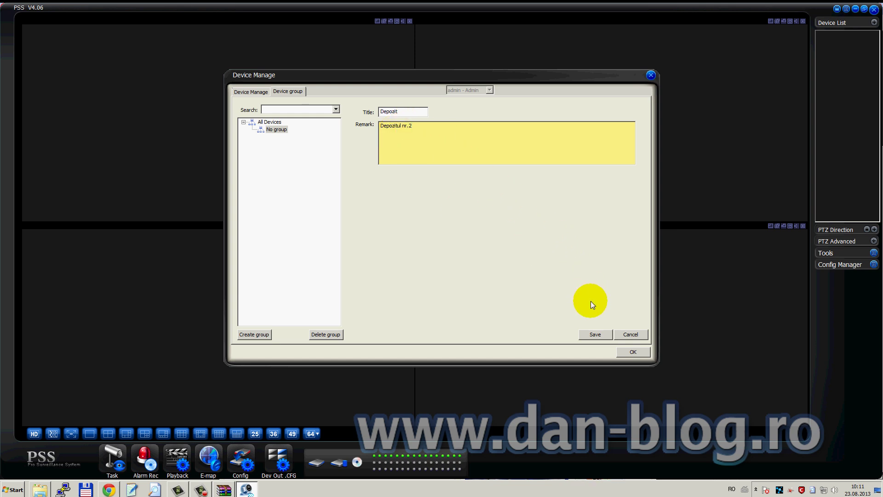
{"action": "left_click", "coordinate": [597, 335]}
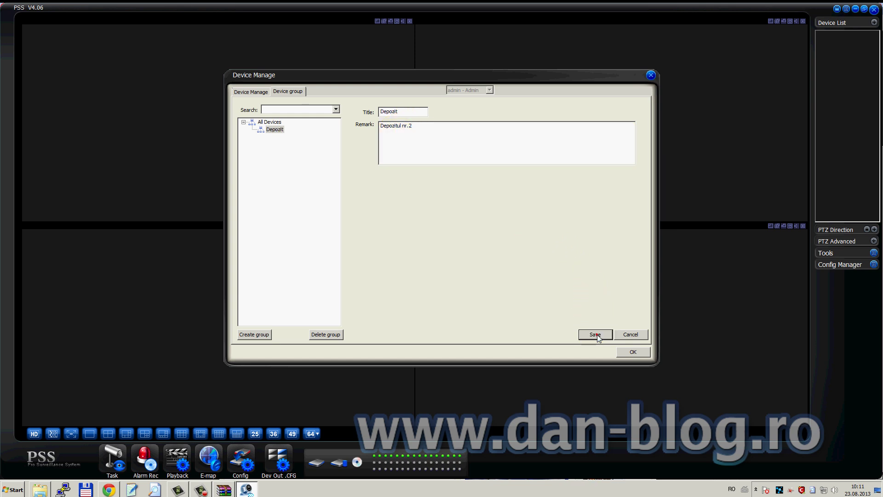
{"action": "left_click", "coordinate": [633, 353]}
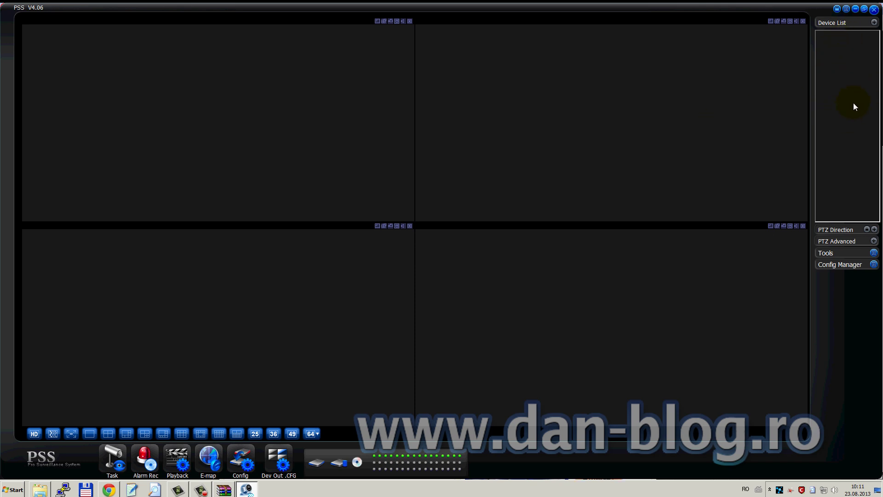
Reopen Device Manage from the Device List context menu and view the device table.
{"action": "right_click", "coordinate": [838, 56]}
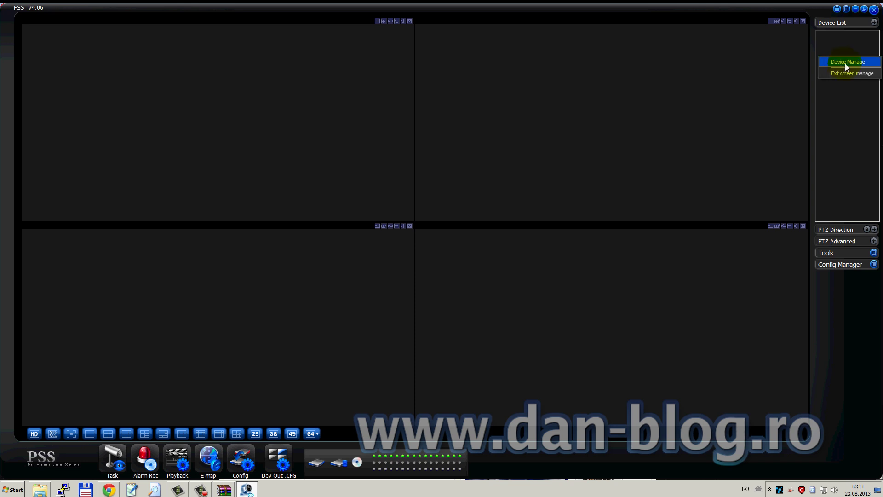
{"action": "left_click", "coordinate": [845, 63]}
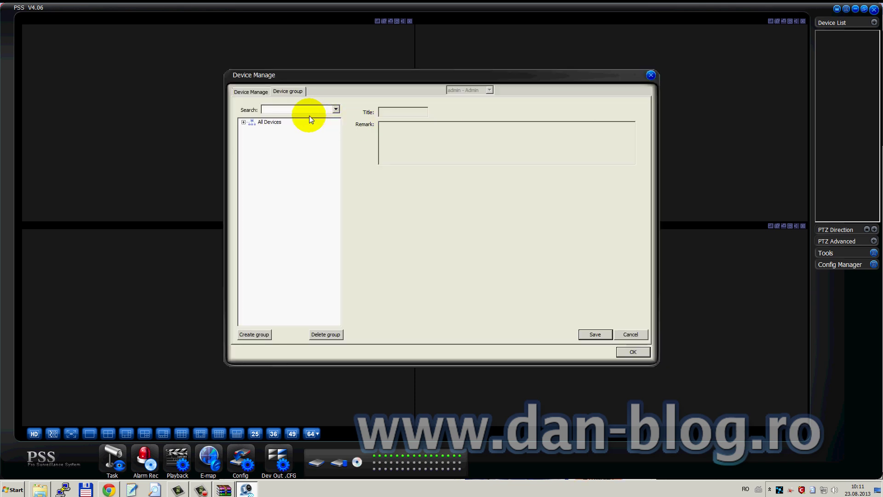
{"action": "left_click", "coordinate": [247, 93]}
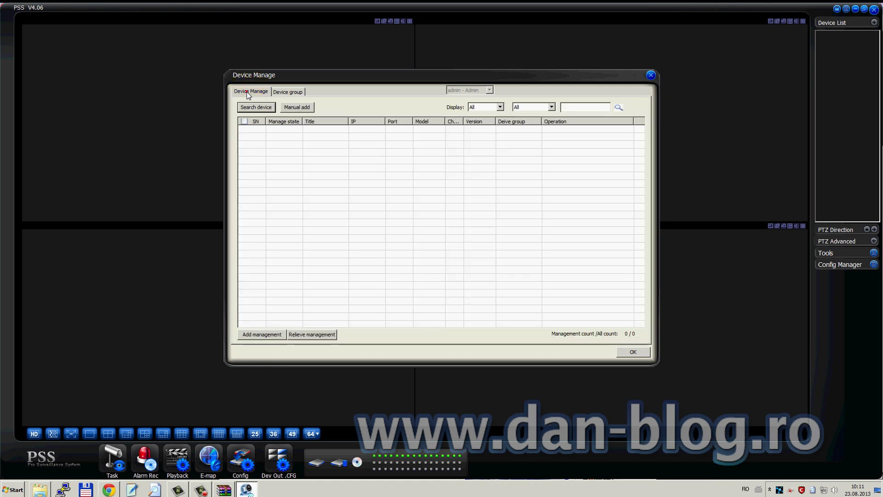
Start a manual device add and title it 'Camere DVR - Depozitul nr.2'.
{"action": "left_click", "coordinate": [297, 108]}
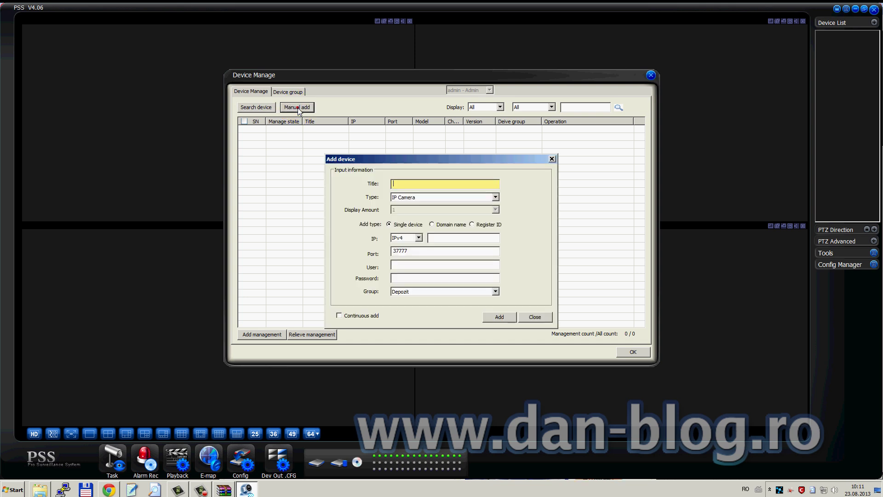
{"action": "left_click", "coordinate": [411, 183]}
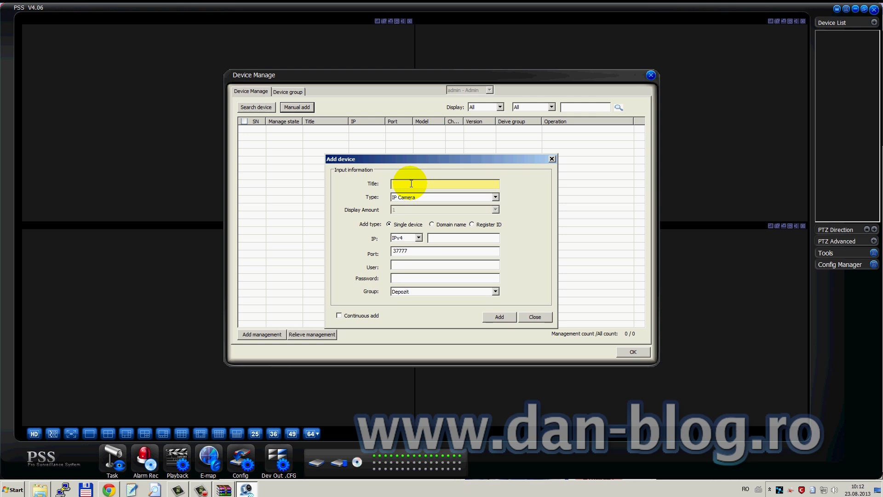
{"action": "type", "text": "Depozi"}
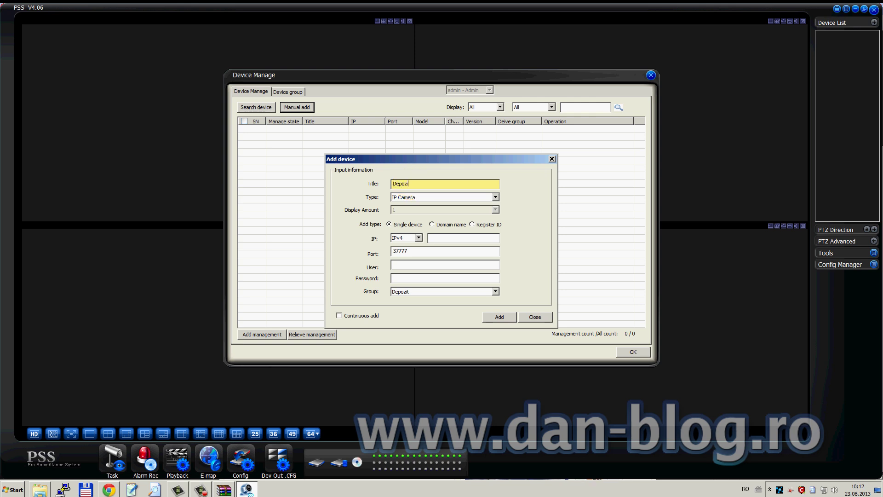
{"action": "key", "text": "BackSpace"}
{"action": "key", "text": "BackSpace"}
{"action": "key", "text": "BackSpace"}
{"action": "key", "text": "BackSpace"}
{"action": "key", "text": "BackSpace"}
{"action": "key", "text": "BackSpace"}
{"action": "type", "text": "D"}
{"action": "type", "text": "Camere"}
{"action": "type", "text": " DVR"}
{"action": "type", "text": " - Dep"}
{"action": "type", "text": "ozitul nr.2"}
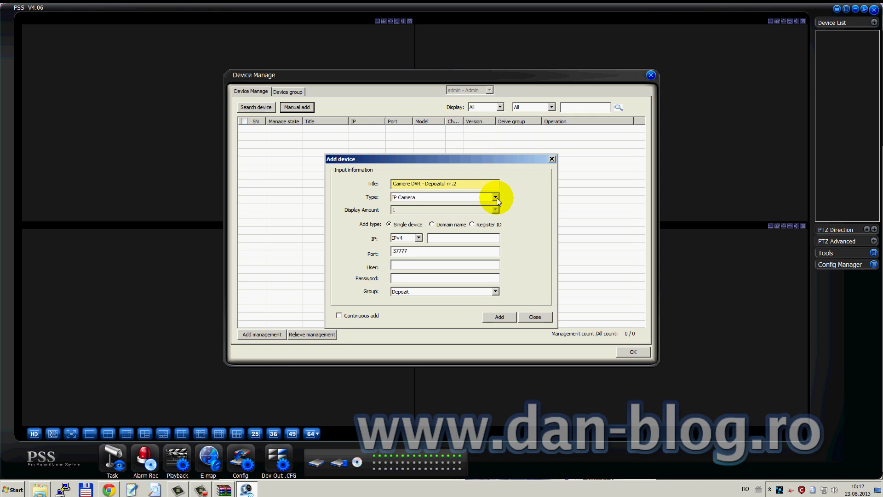
{"action": "mouse_move", "coordinate": [492, 158]}
{"action": "left_mouse_down"}
{"action": "mouse_move", "coordinate": [493, 136]}
{"action": "mouse_move", "coordinate": [490, 147]}
{"action": "left_mouse_up"}
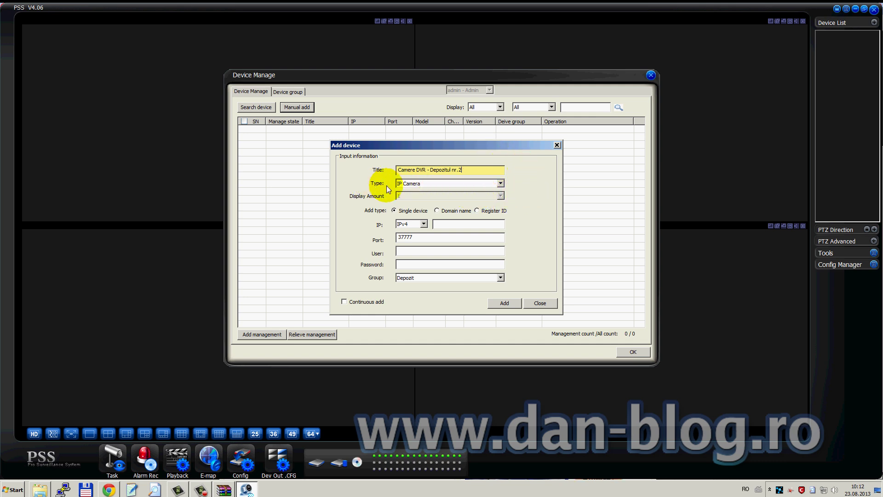
Set the device type to DVR as a single device and enter its IP address.
{"action": "left_click", "coordinate": [501, 184]}
{"action": "left_click", "coordinate": [416, 198]}
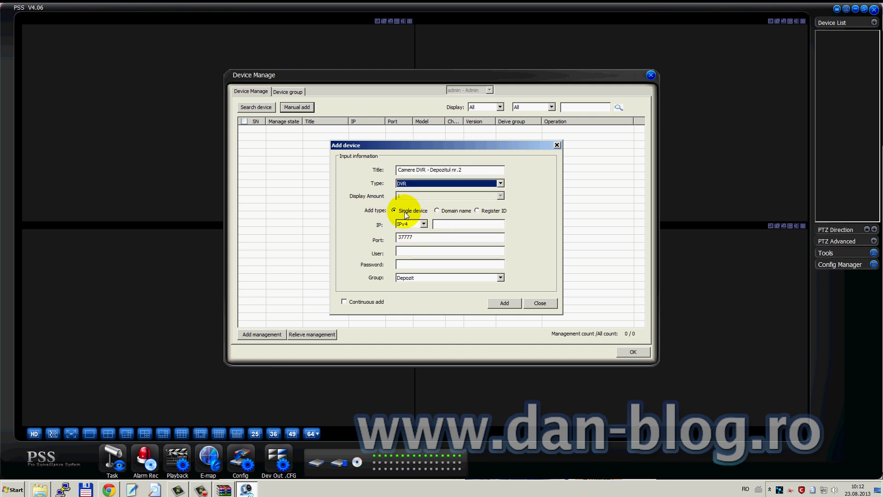
{"action": "left_click", "coordinate": [403, 213]}
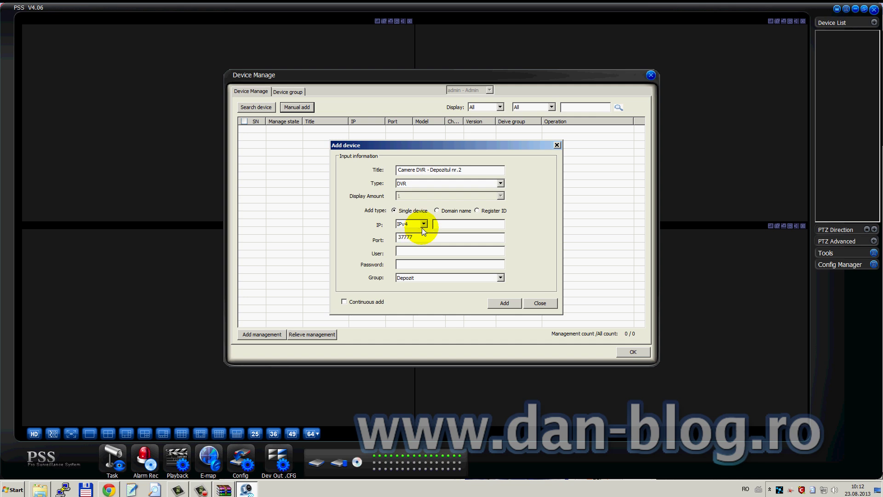
{"action": "left_click", "coordinate": [447, 225]}
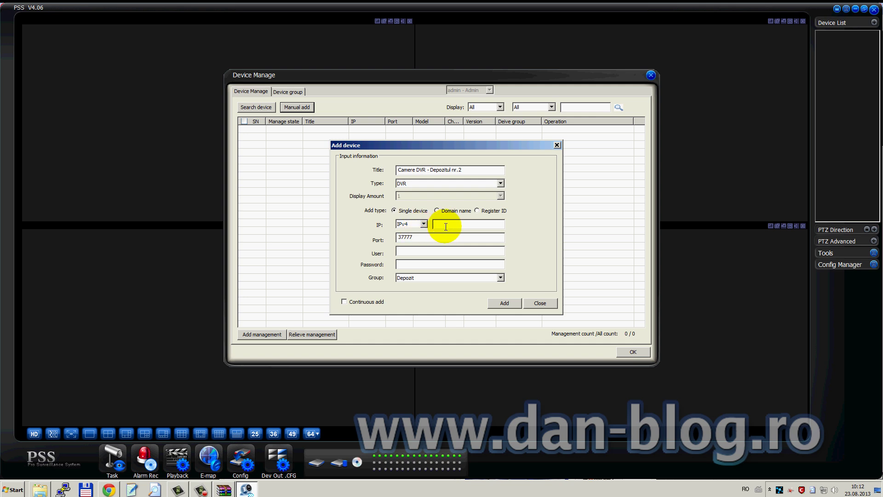
{"action": "left_click", "coordinate": [448, 226]}
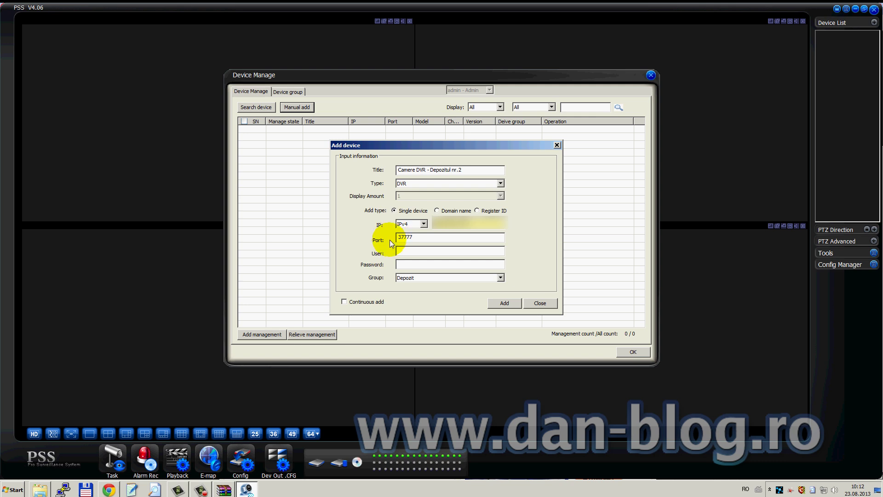
{"action": "left_click", "coordinate": [405, 237]}
{"action": "left_click", "coordinate": [451, 258]}
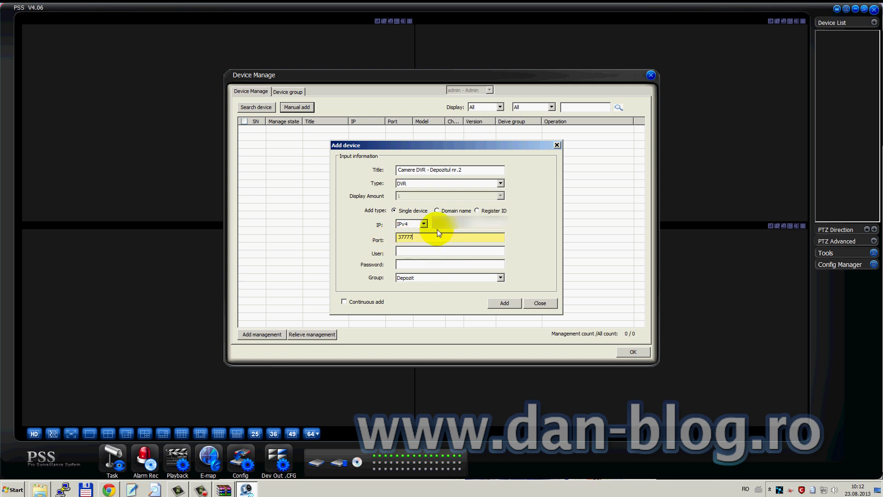
{"action": "left_click", "coordinate": [402, 240]}
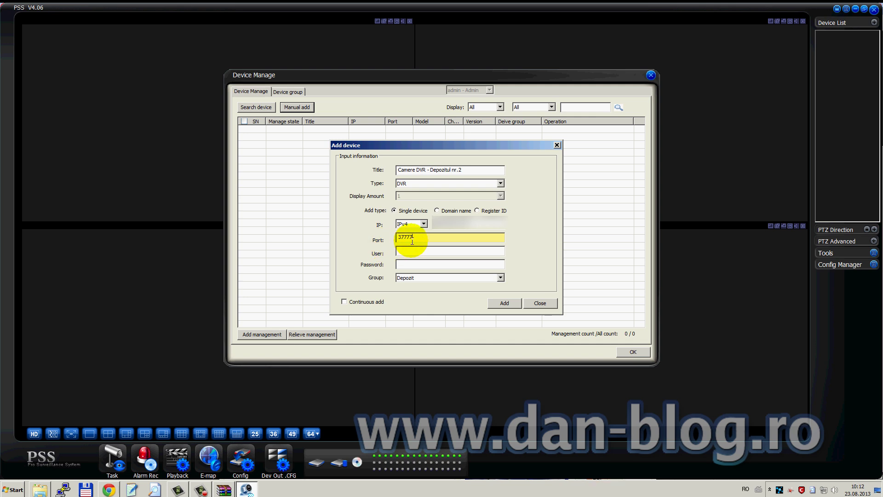
{"action": "left_click", "coordinate": [416, 240]}
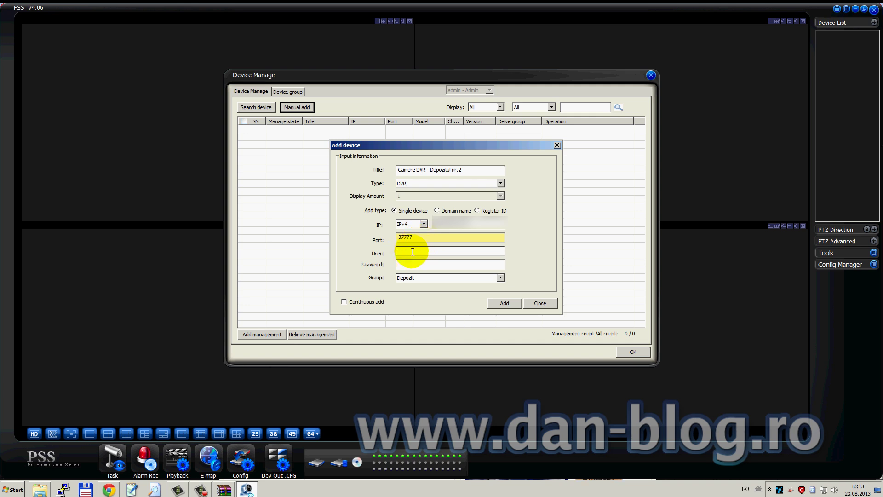
{"action": "left_click", "coordinate": [407, 251]}
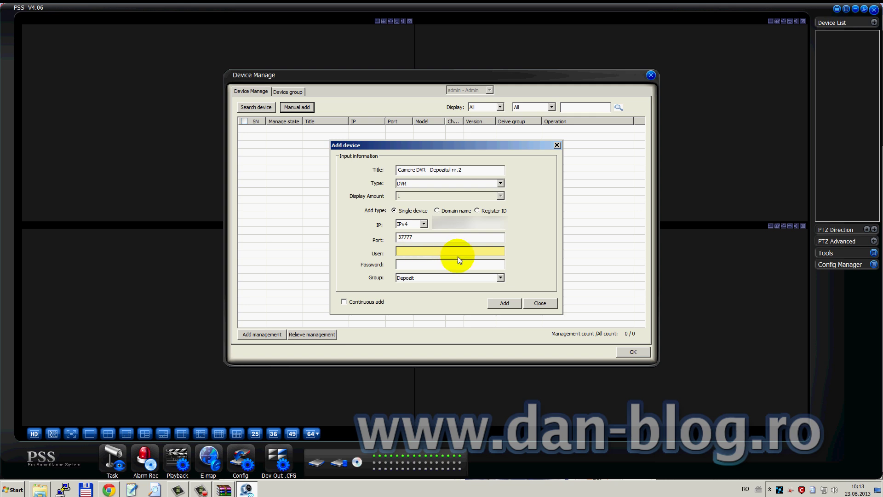
{"action": "mouse_move", "coordinate": [471, 146]}
{"action": "left_mouse_down"}
{"action": "mouse_move", "coordinate": [470, 134]}
{"action": "mouse_move", "coordinate": [469, 145]}
{"action": "left_mouse_up"}
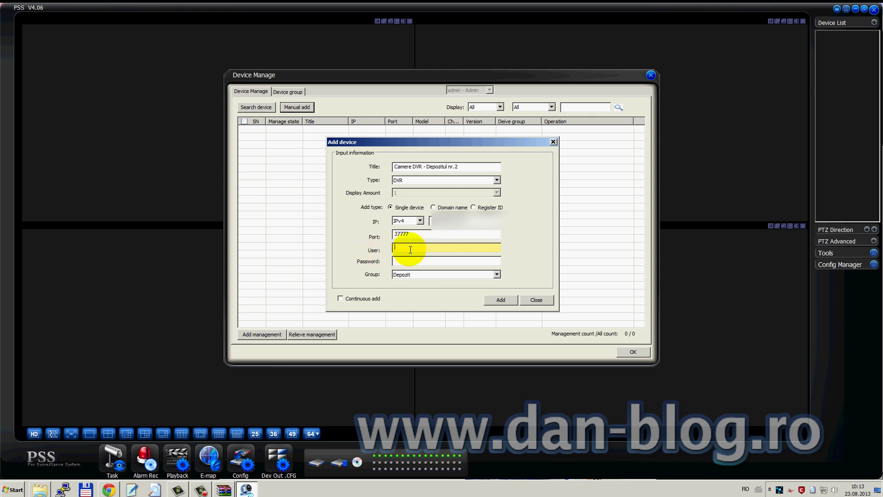
{"action": "left_click_drag", "start_coordinate": [480, 142], "coordinate": [462, 139]}
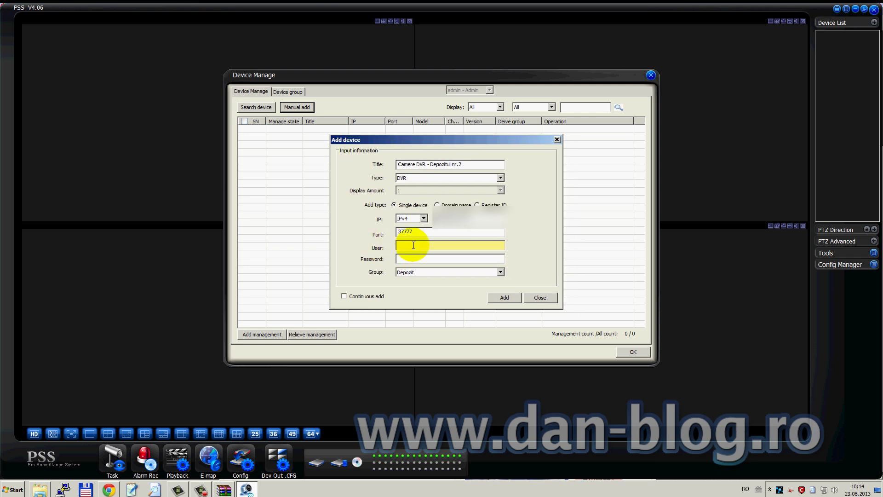
Enter the DVR's user name and password, assign group Depozit, and add the device.
{"action": "left_click", "coordinate": [414, 245]}
{"action": "type", "text": "user"}
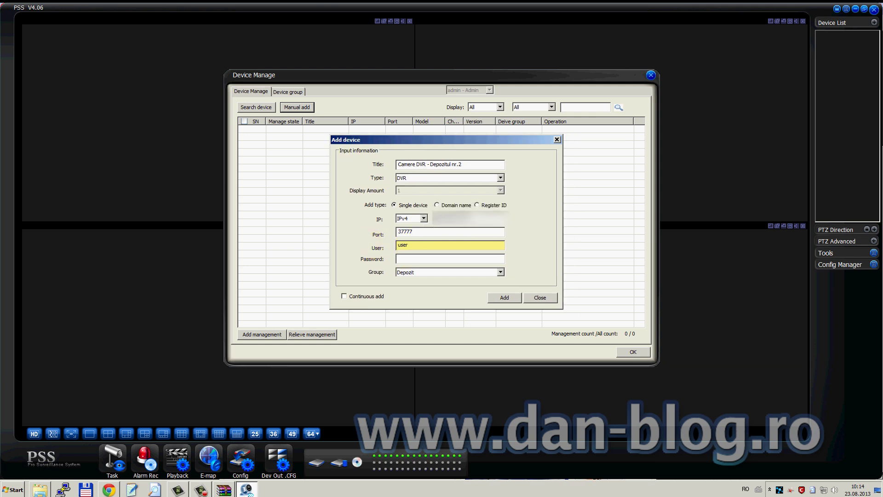
{"action": "left_click", "coordinate": [410, 258]}
{"action": "left_click", "coordinate": [408, 259]}
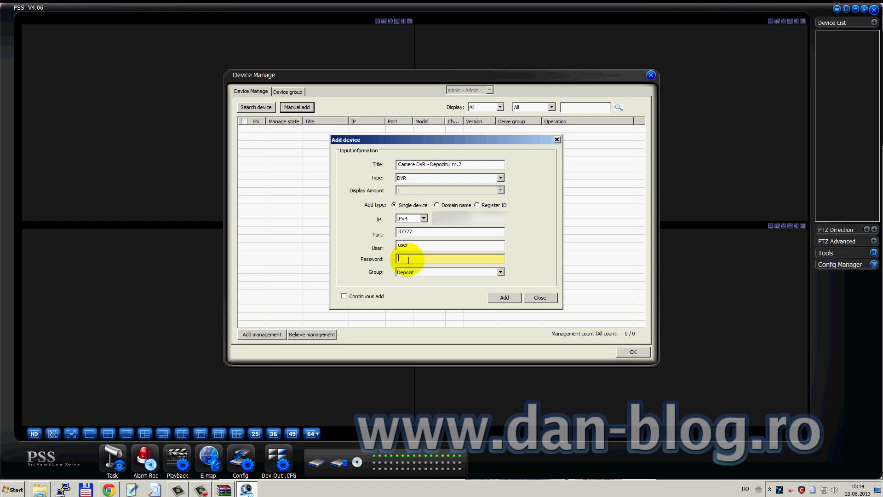
{"action": "type", "text": "admin"}
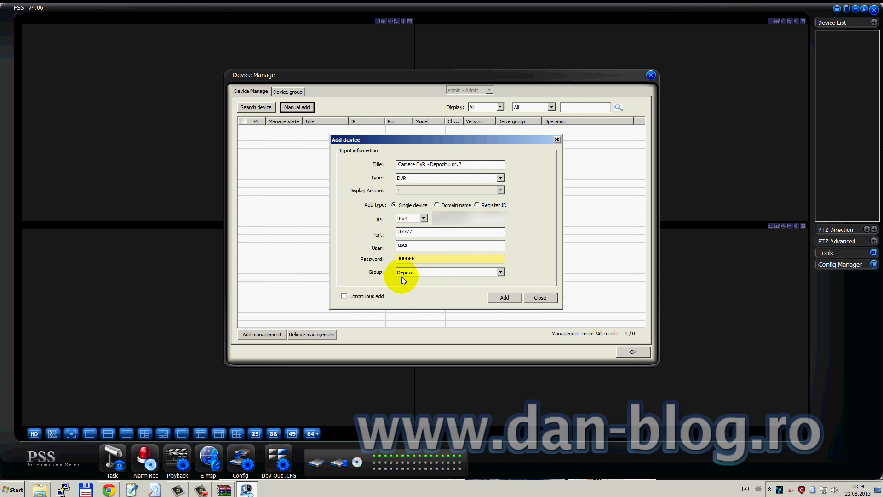
{"action": "left_click", "coordinate": [501, 272]}
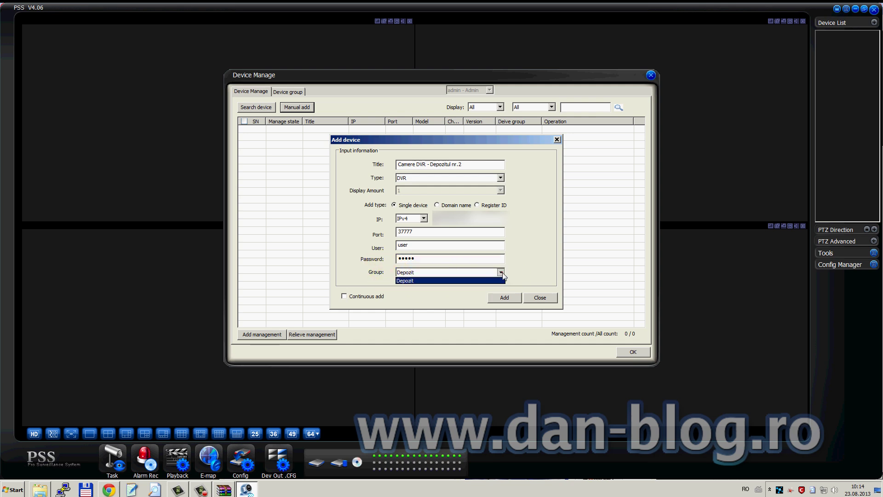
{"action": "left_click", "coordinate": [423, 281]}
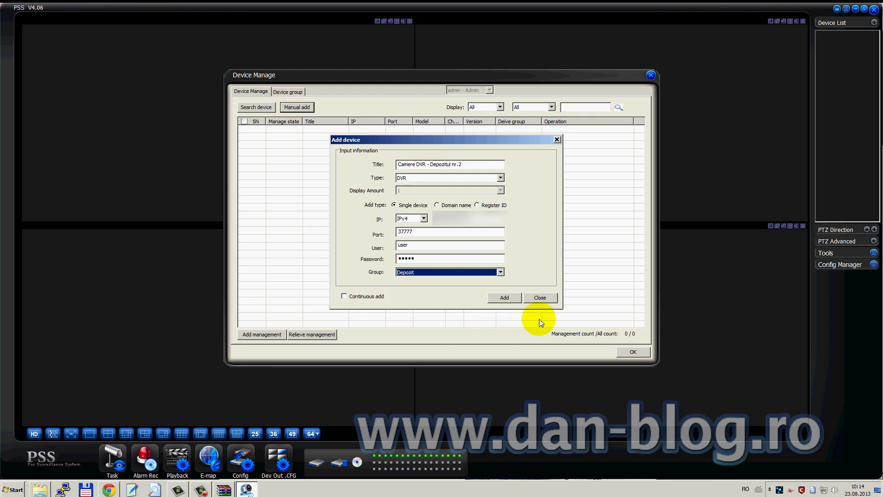
{"action": "left_click", "coordinate": [504, 298]}
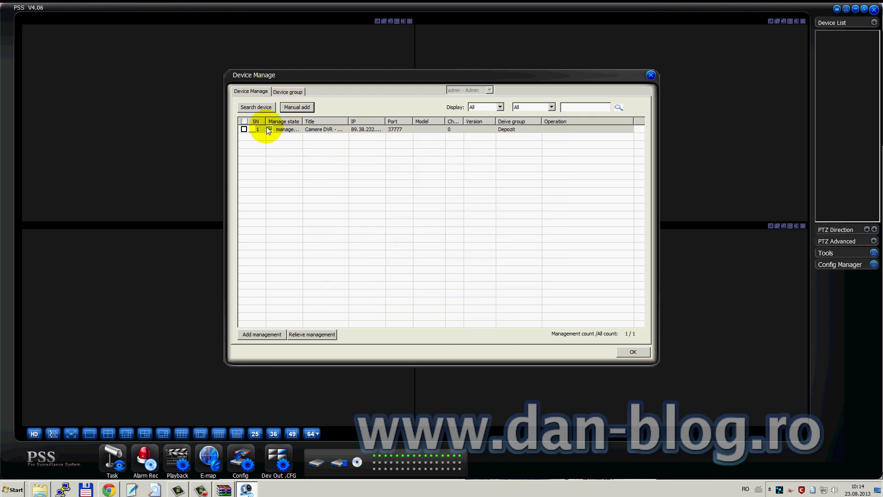
Save the device configuration and close Device Manage with OK.
{"action": "left_click", "coordinate": [638, 353]}
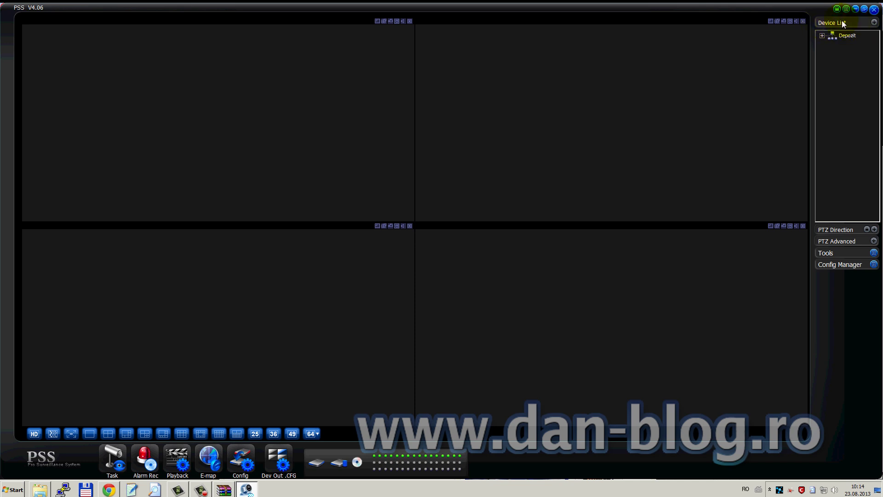
Expand Depozit and Camere DVR to list channels CAM 1–CAM 8, then select the top-left pane.
{"action": "left_click", "coordinate": [822, 36]}
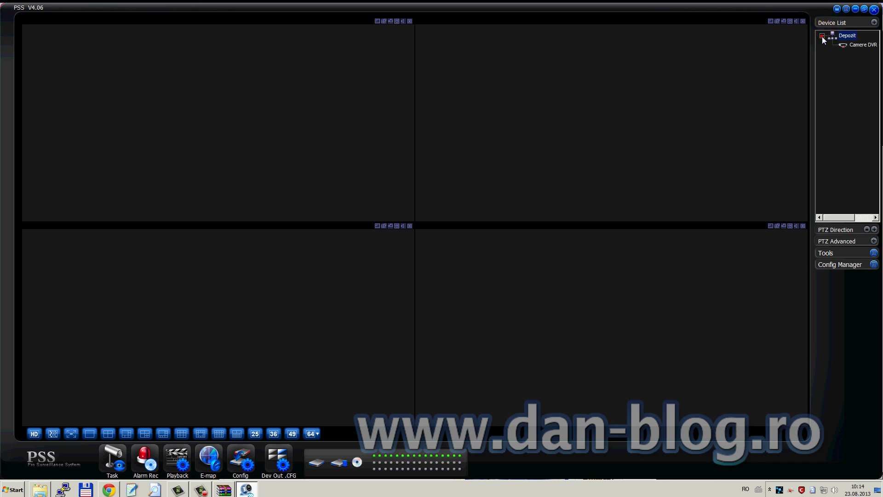
{"action": "left_click", "coordinate": [861, 45]}
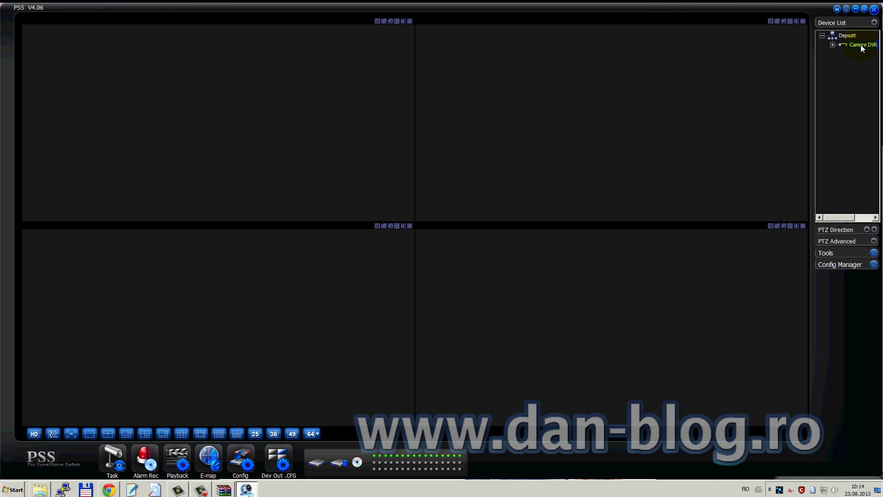
{"action": "left_click", "coordinate": [832, 44]}
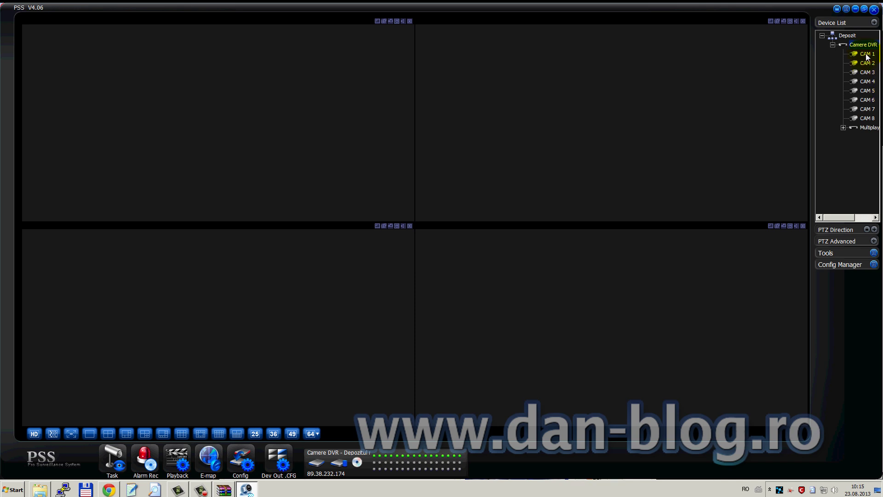
{"action": "left_click_drag", "start_coordinate": [864, 45], "coordinate": [296, 63]}
{"action": "left_click", "coordinate": [205, 106]}
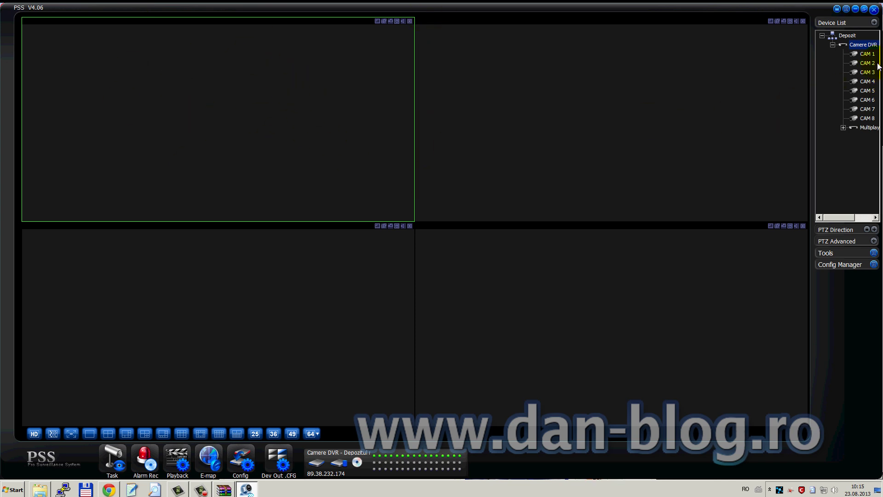
Stream CAM 1 top-left and CAM 2 top-right, and open CAM 3 in the bottom-left pane.
{"action": "double_click", "coordinate": [864, 44]}
{"action": "left_click", "coordinate": [867, 54]}
{"action": "double_click", "coordinate": [867, 55]}
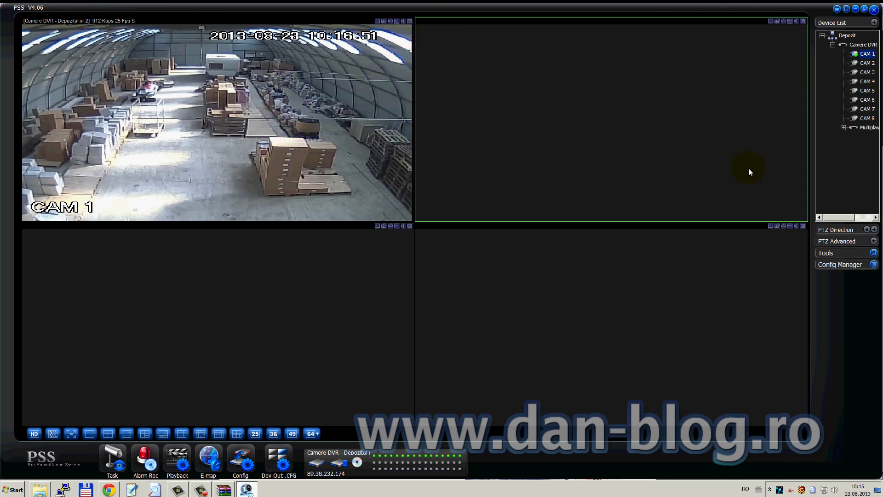
{"action": "double_click", "coordinate": [868, 63]}
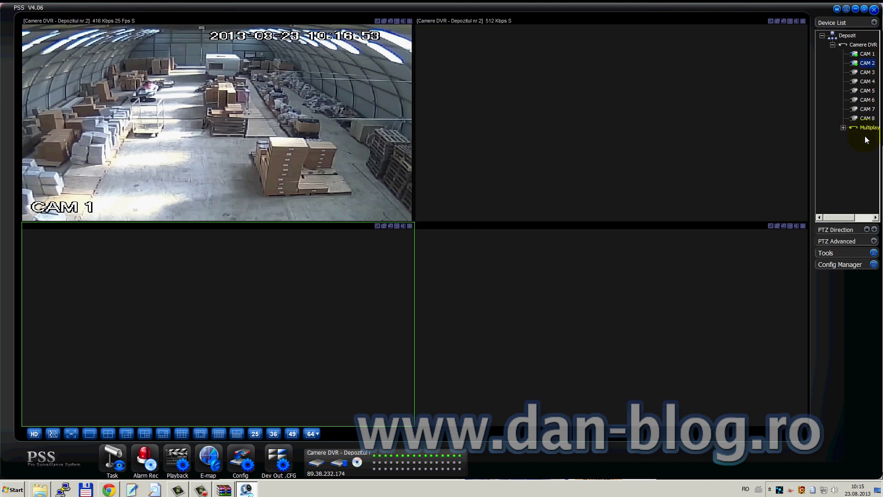
{"action": "double_click", "coordinate": [870, 73]}
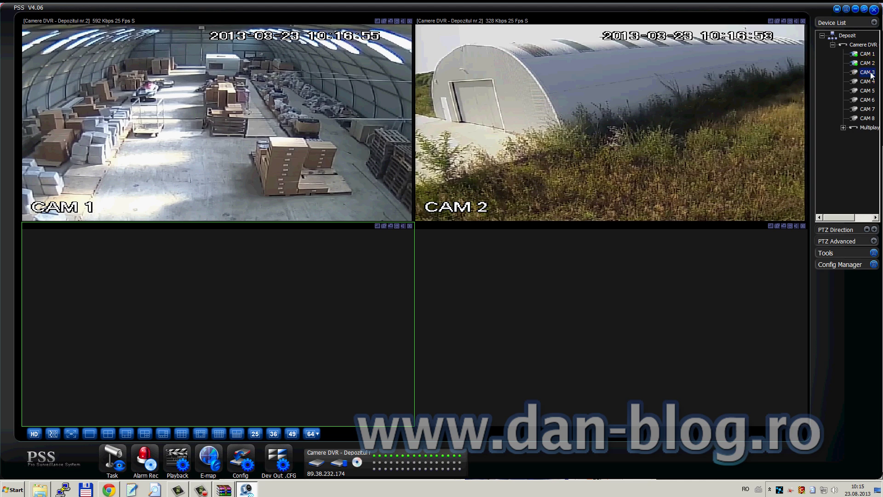